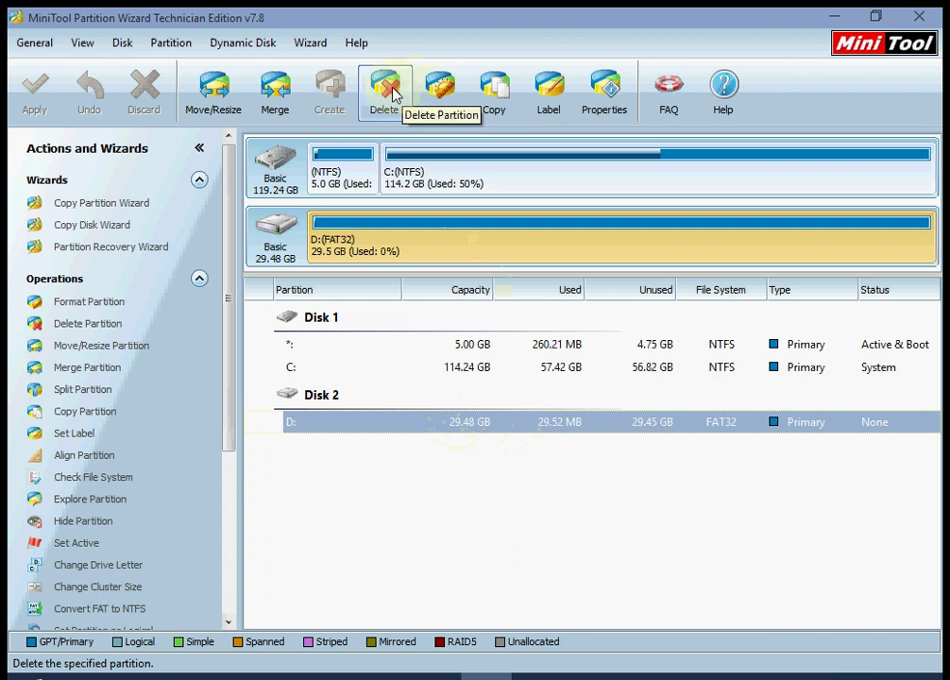
# - Delete the 29.48 GB FAT32 partition D: on Disk 2
pyautogui.click(414, 421)
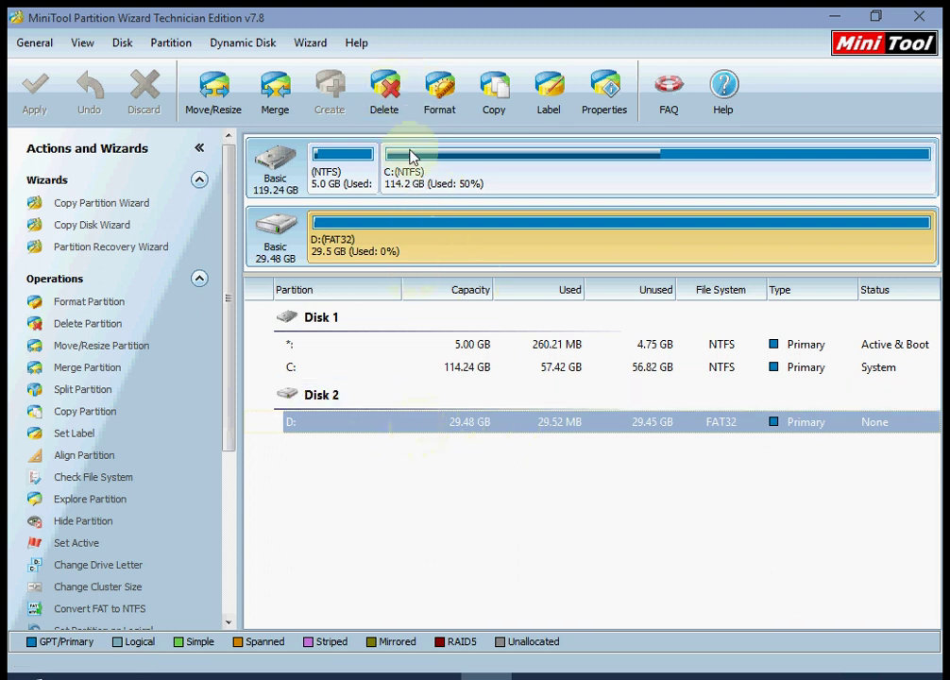
pyautogui.click(387, 104)
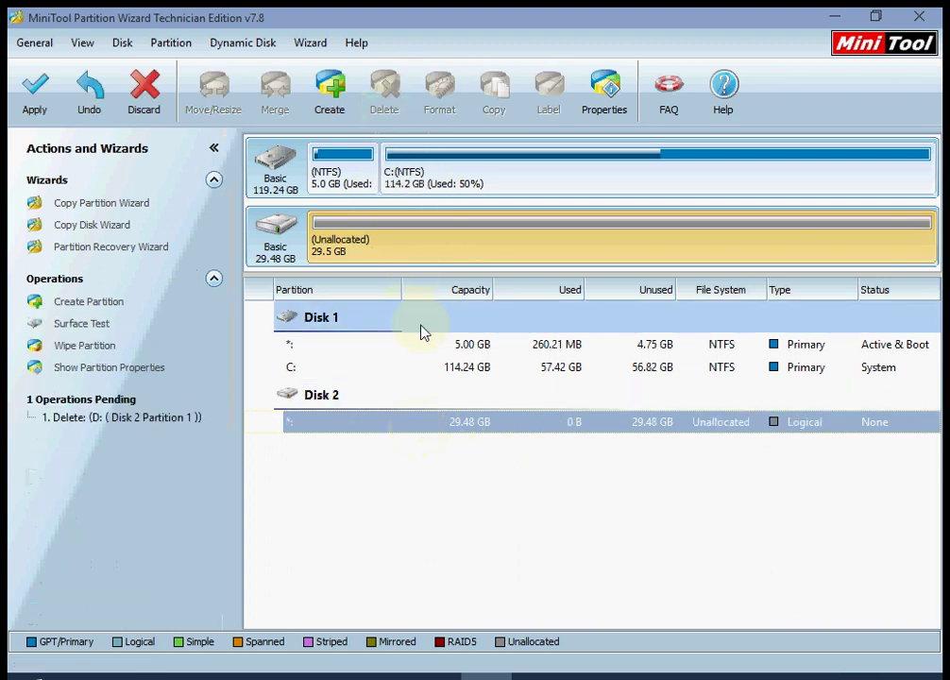
# - Create a primary FAT32 partition of about 24.99 GB with drive letter D: at the start of Disk 2's unallocated space
pyautogui.click(344, 86)
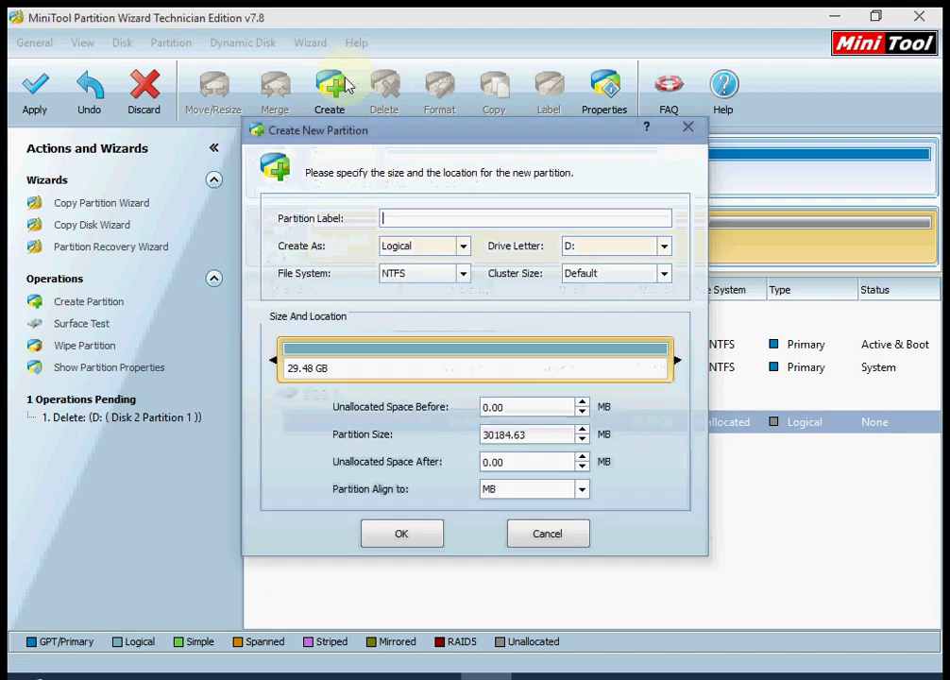
pyautogui.click(463, 245)
pyautogui.click(407, 263)
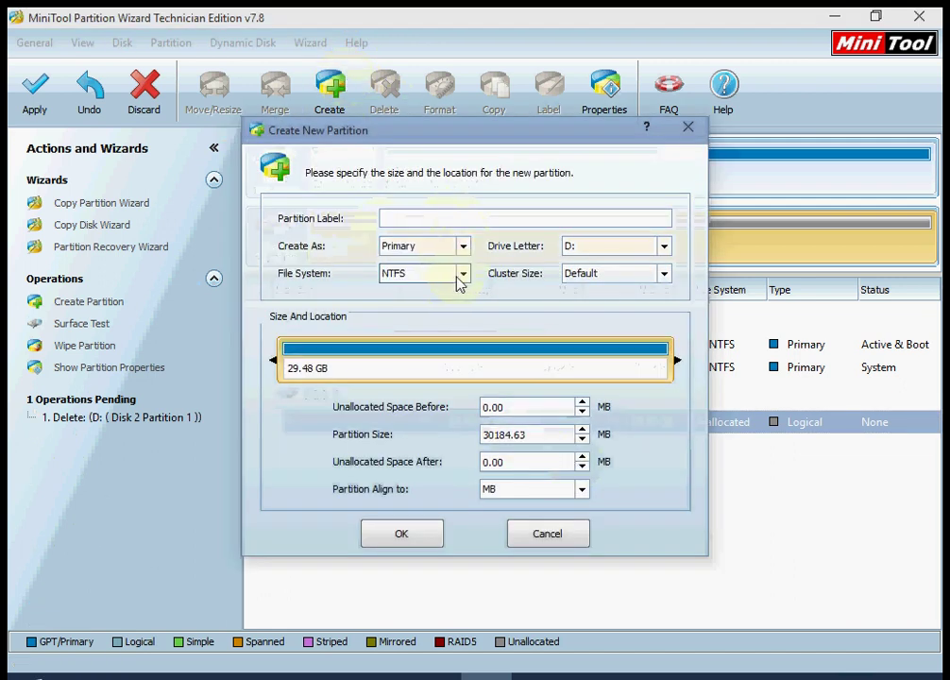
pyautogui.click(463, 274)
pyautogui.click(397, 302)
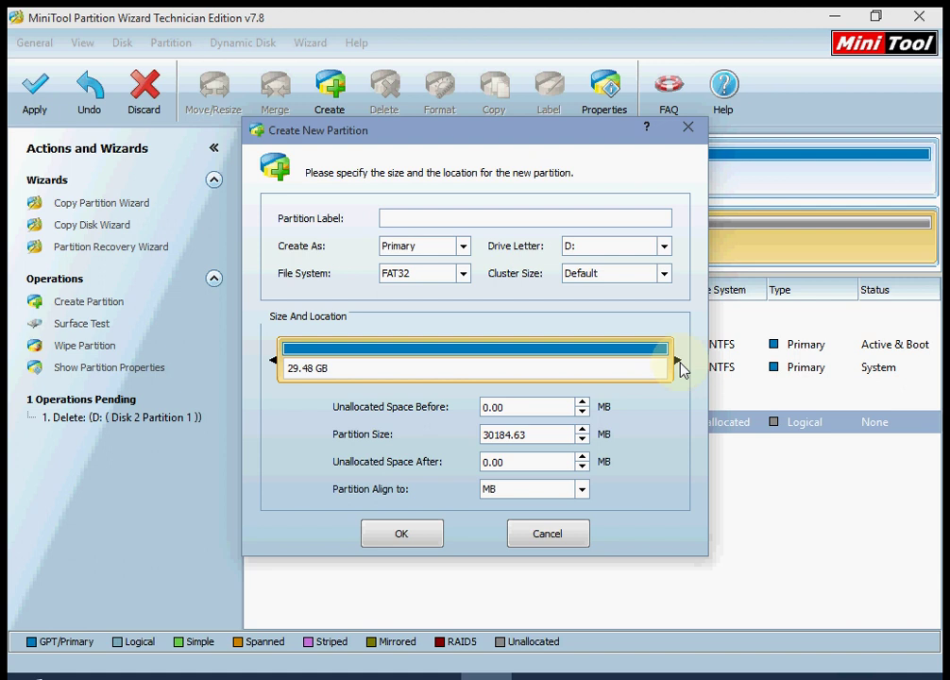
pyautogui.moveTo(681, 370); pyautogui.dragTo(665, 370)
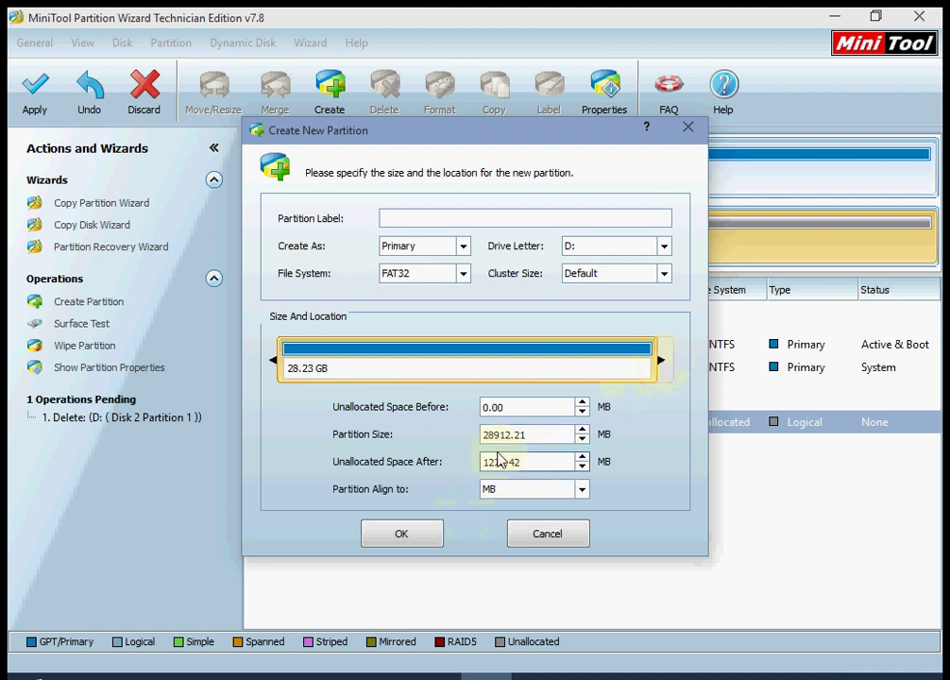
pyautogui.moveTo(664, 362); pyautogui.dragTo(619, 361)
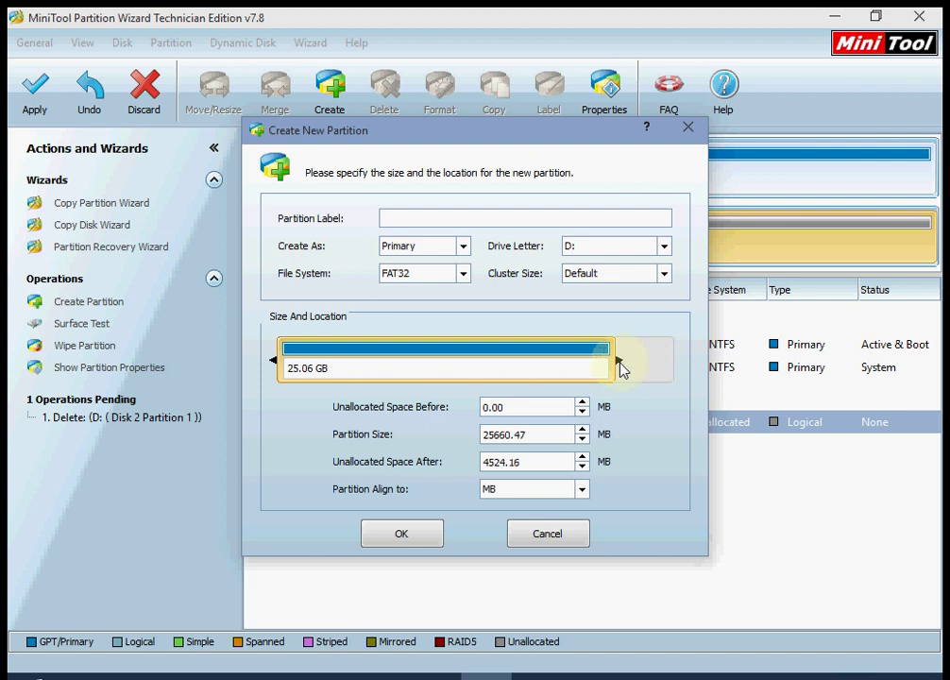
pyautogui.moveTo(610, 367); pyautogui.dragTo(623, 374)
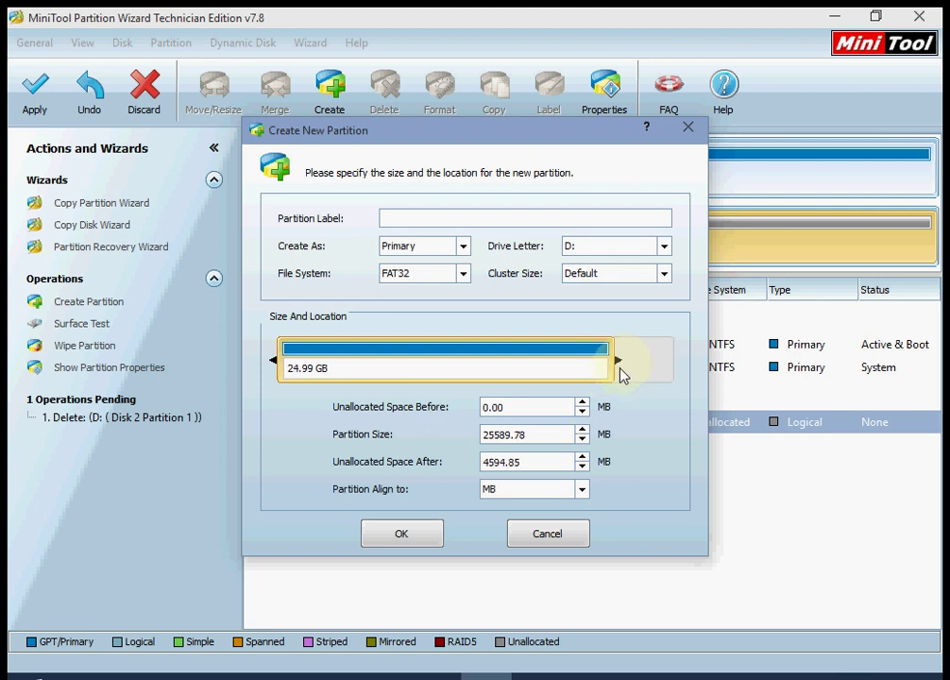
pyautogui.click(402, 534)
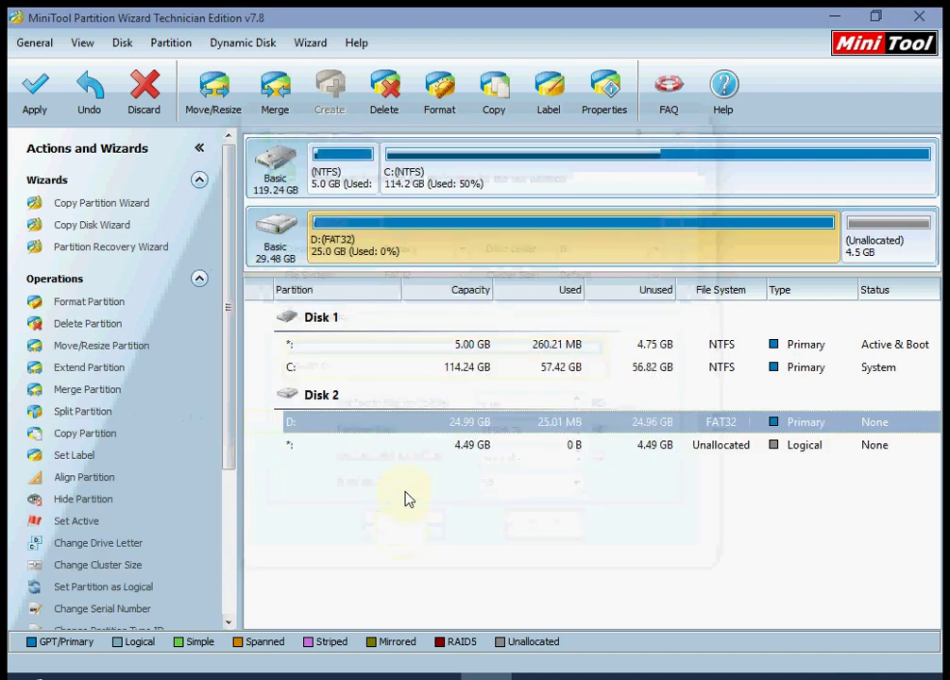
# - Create a primary Ext4 partition of about 3.93 GB at the start of Disk 2's remaining unallocated space, accepting the removable-disk warning
pyautogui.click(447, 455)
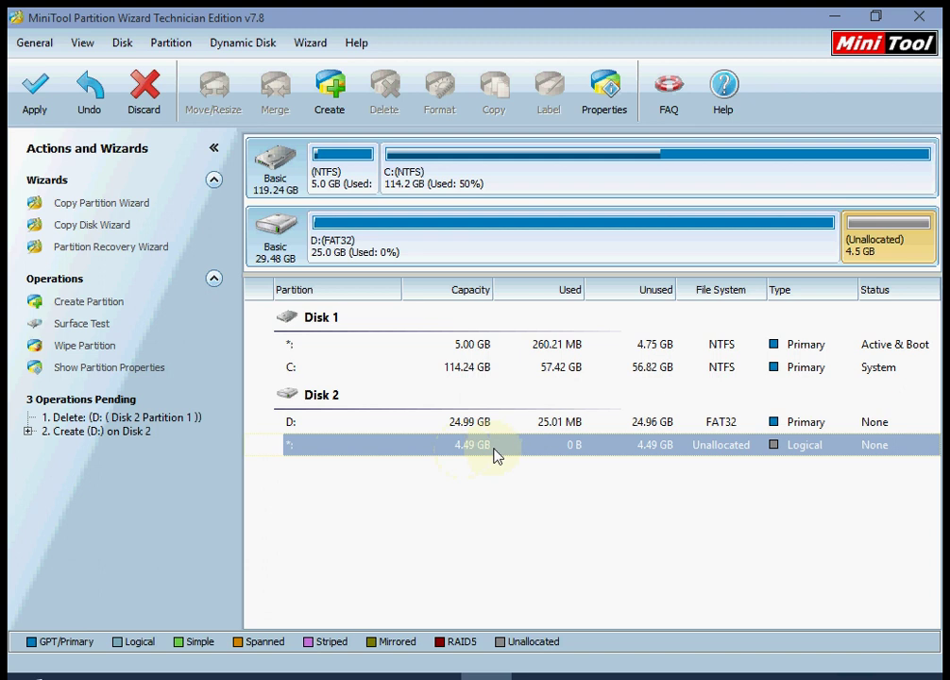
pyautogui.click(482, 430)
pyautogui.click(484, 446)
pyautogui.click(336, 92)
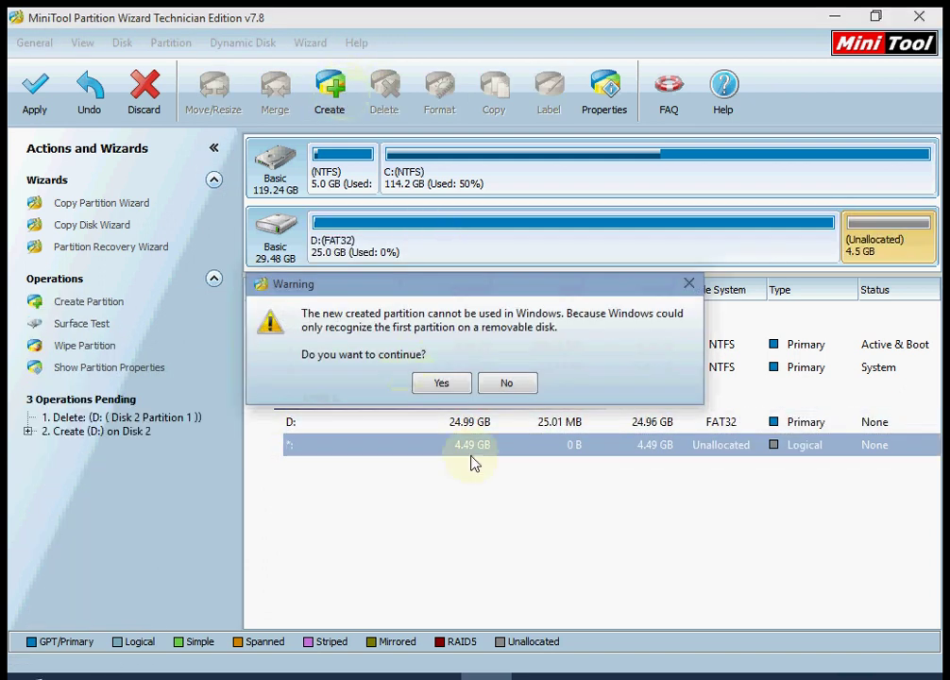
pyautogui.click(448, 387)
pyautogui.click(388, 246)
pyautogui.click(395, 263)
pyautogui.click(410, 274)
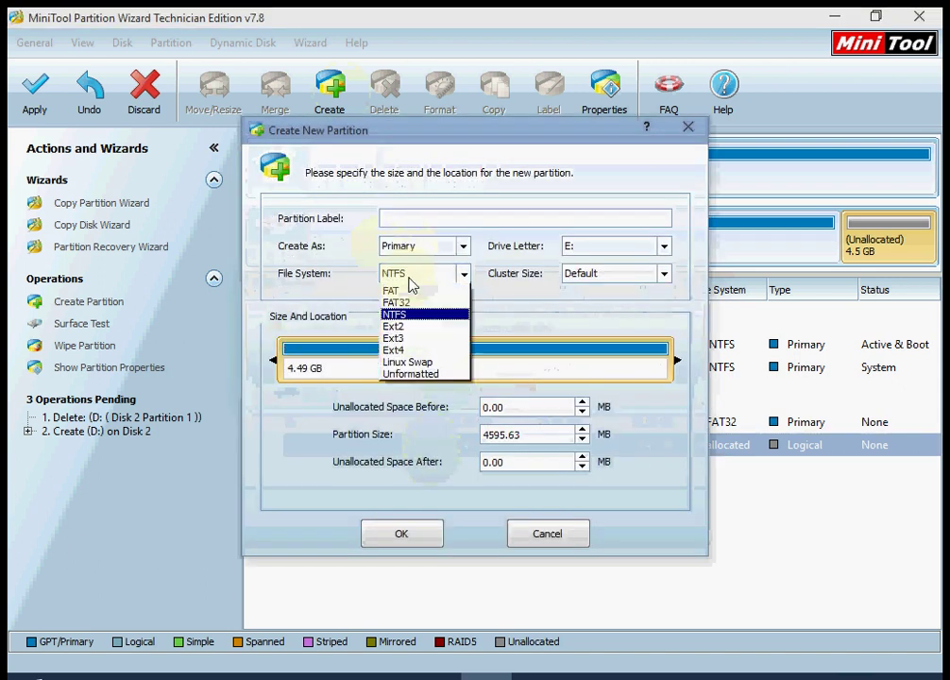
pyautogui.click(417, 350)
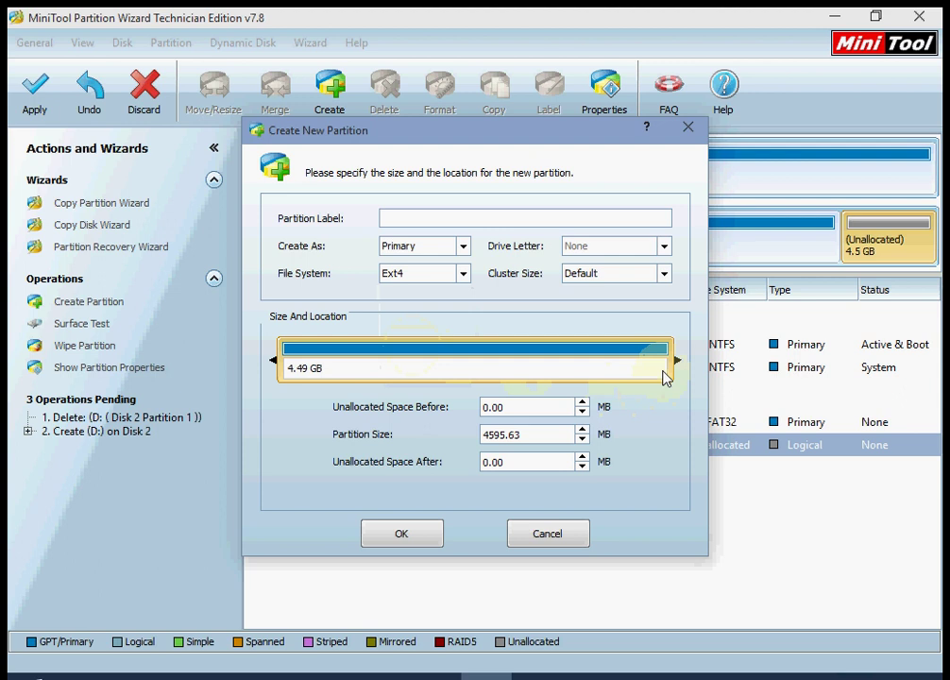
pyautogui.moveTo(678, 362); pyautogui.dragTo(634, 369)
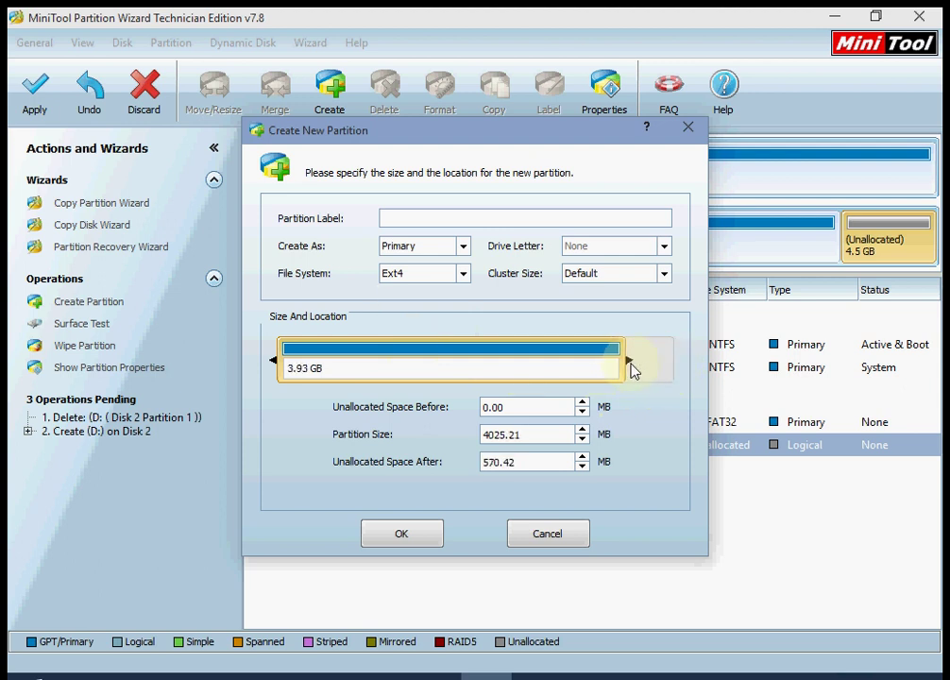
pyautogui.click(426, 537)
pyautogui.click(402, 534)
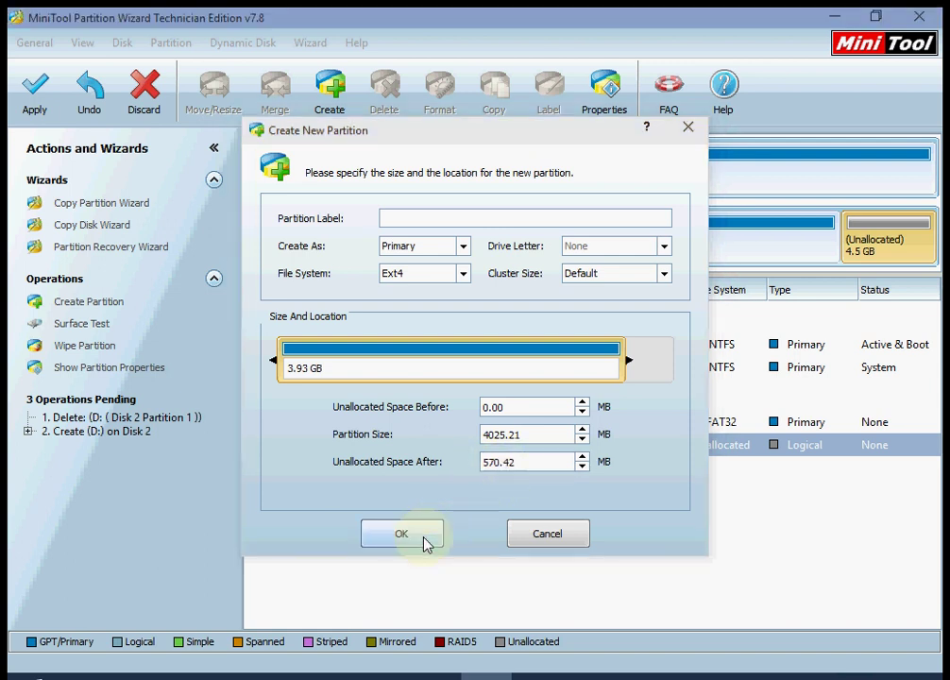
# - Create a primary Ext4 partition filling all the space left on Disk 2, about 570 MB, accepting the removable-disk warning
pyautogui.click(333, 100)
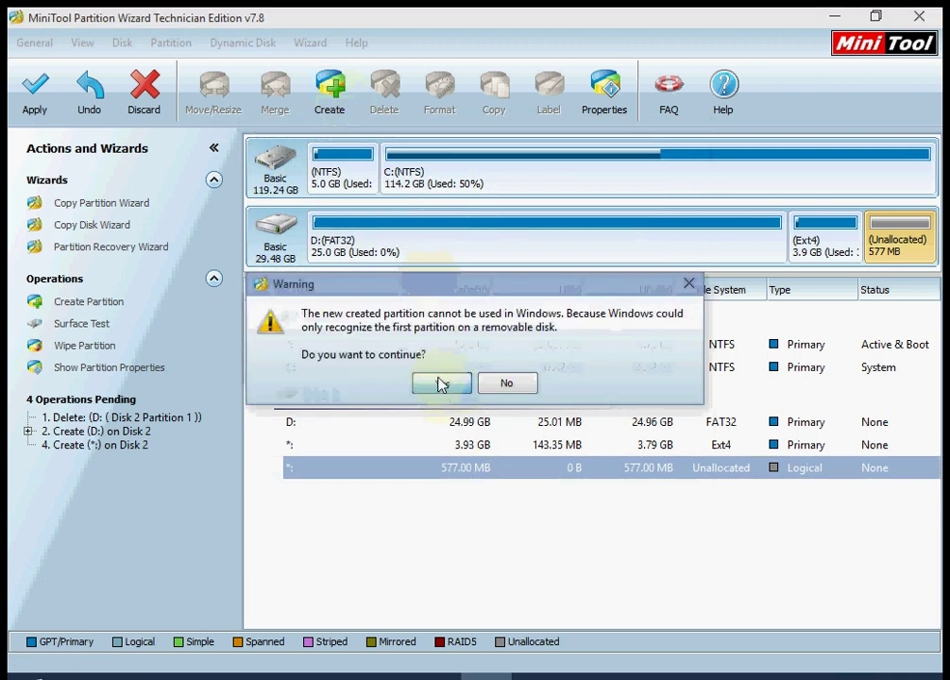
pyautogui.click(439, 384)
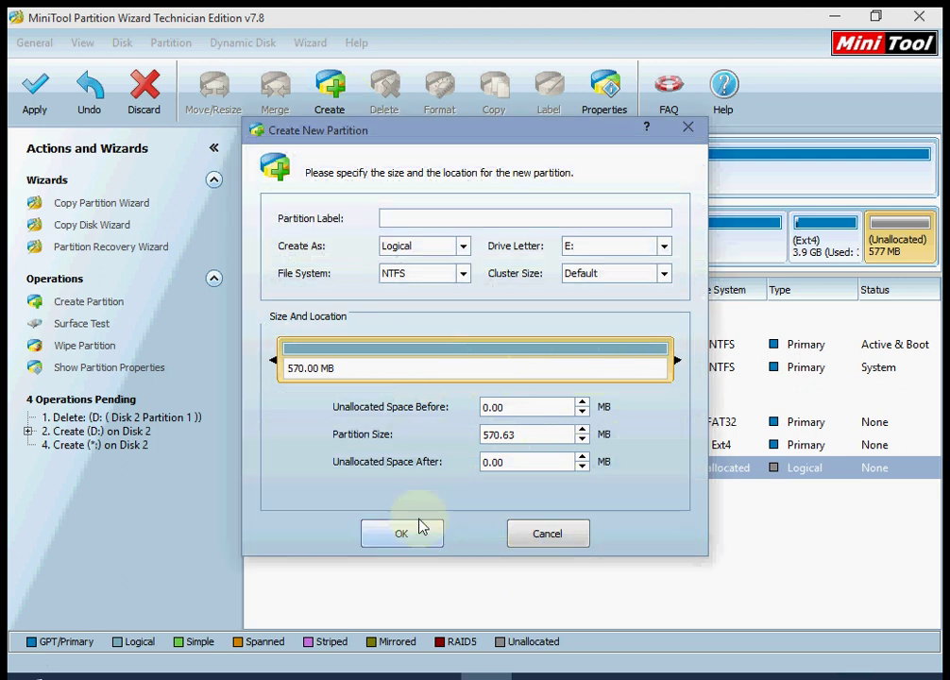
pyautogui.click(451, 248)
pyautogui.click(444, 264)
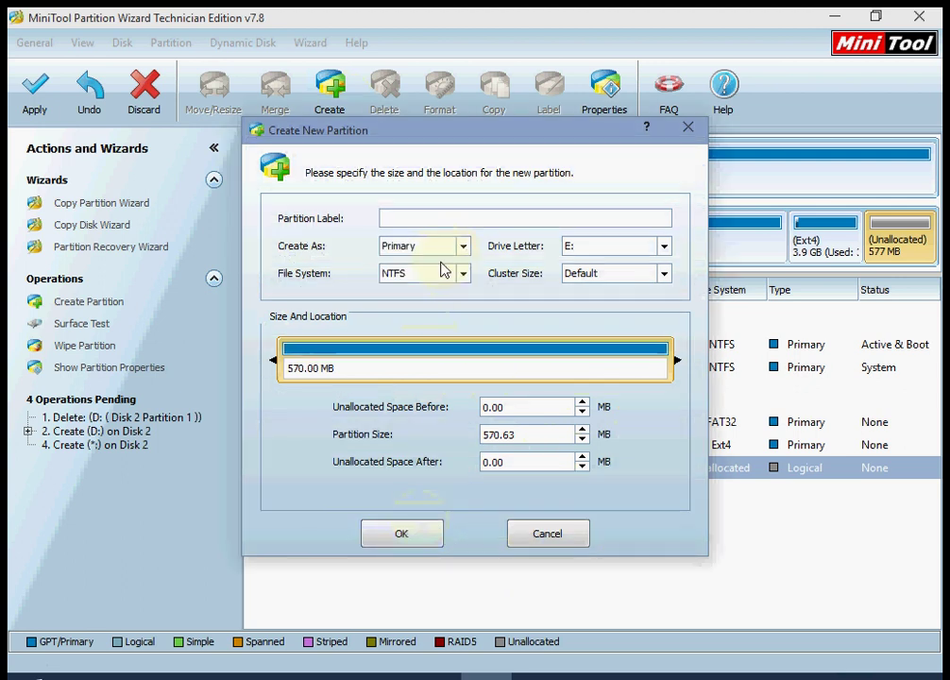
pyautogui.click(432, 290)
pyautogui.click(425, 349)
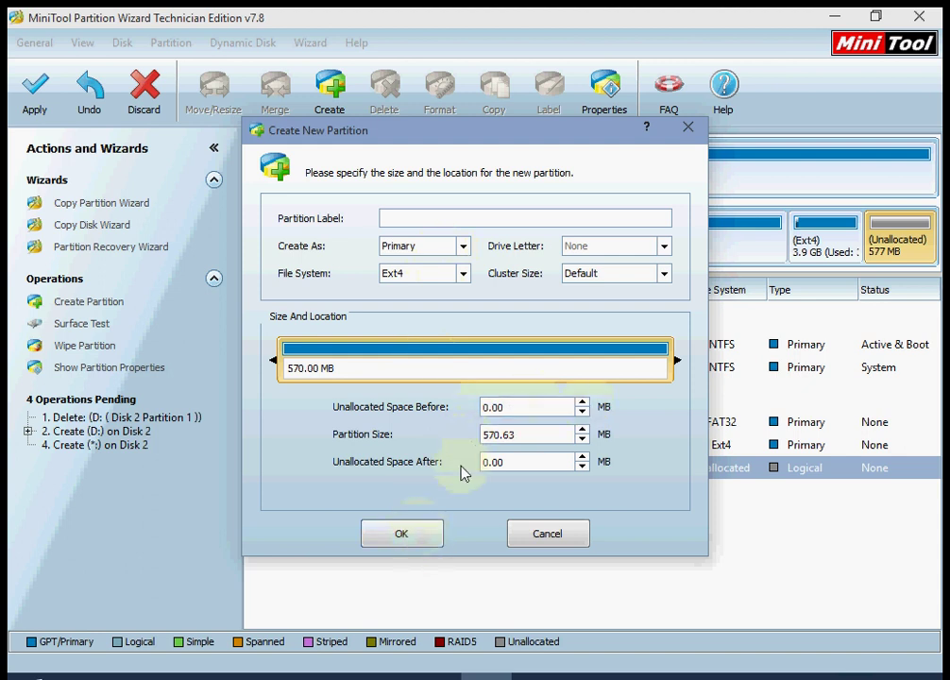
pyautogui.click(418, 532)
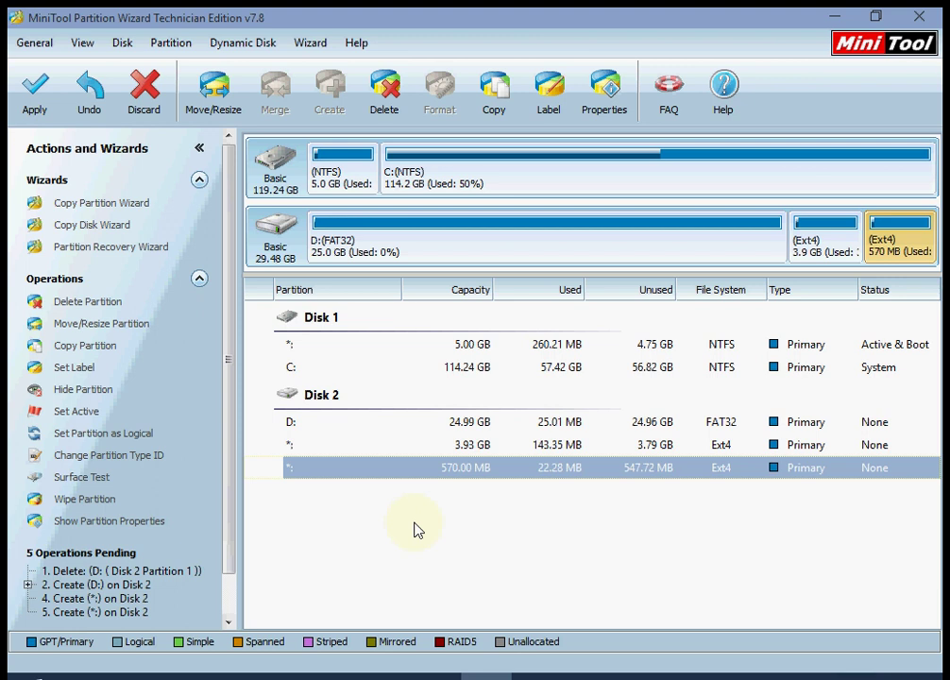
# - Review the FAT32 and two Ext4 partitions planned on Disk 2, and apply all pending changes
pyautogui.click(427, 429)
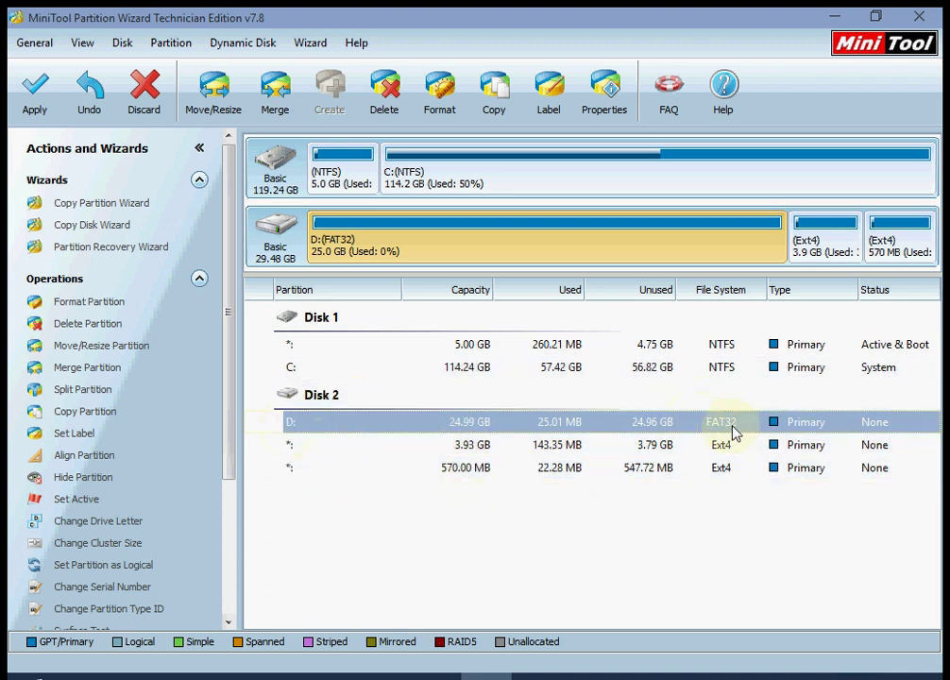
pyautogui.click(728, 455)
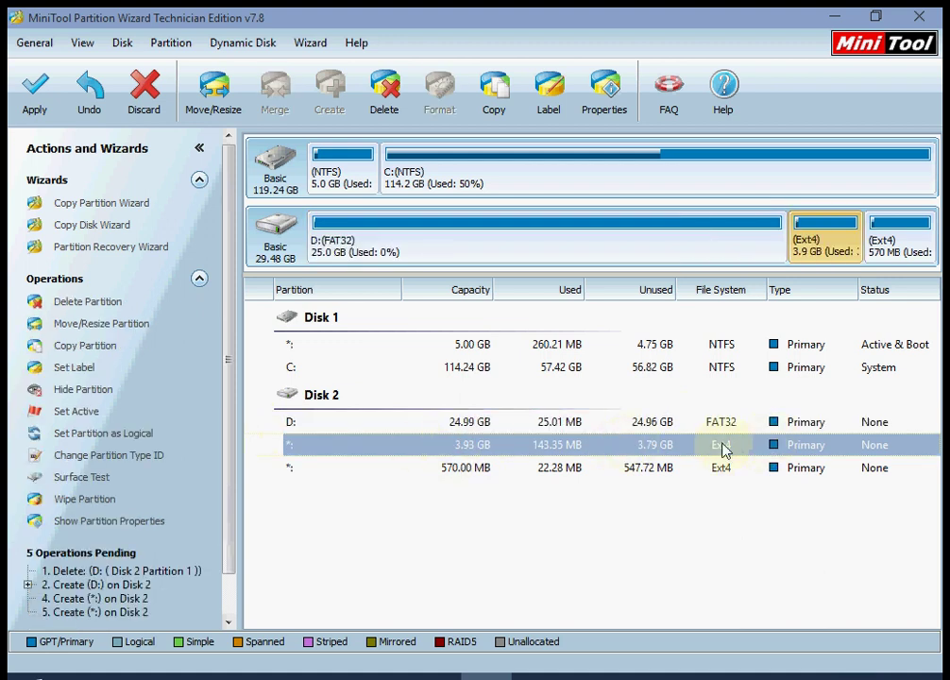
pyautogui.click(720, 466)
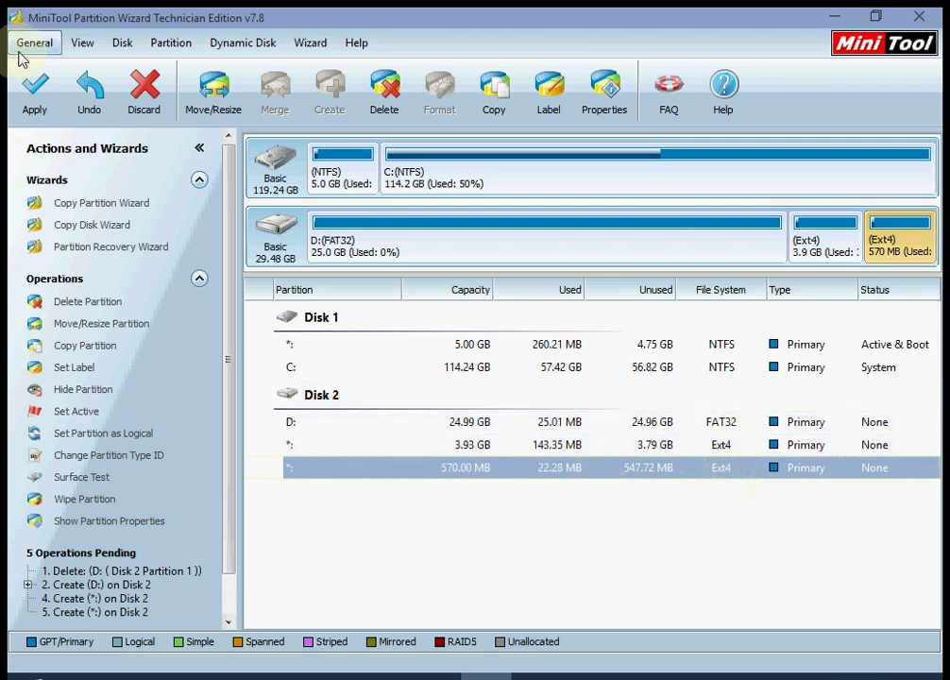
pyautogui.click(35, 88)
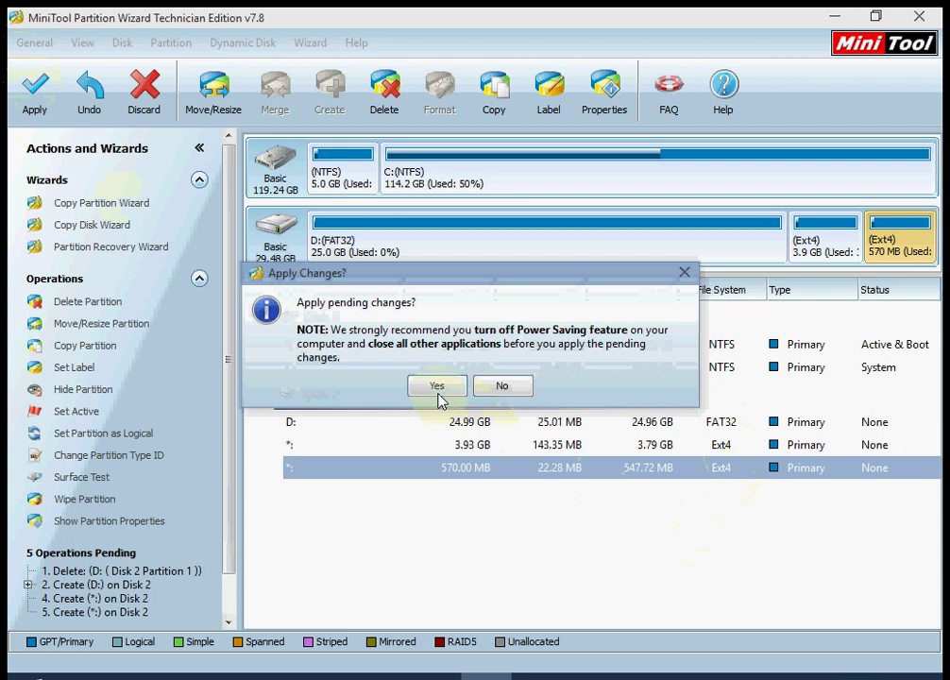
pyautogui.click(439, 389)
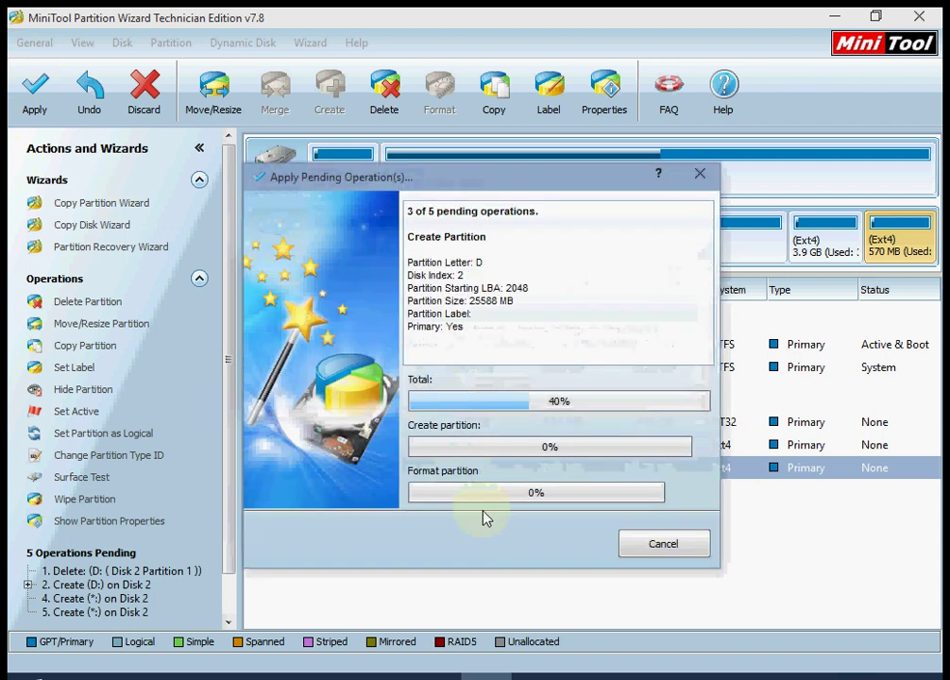
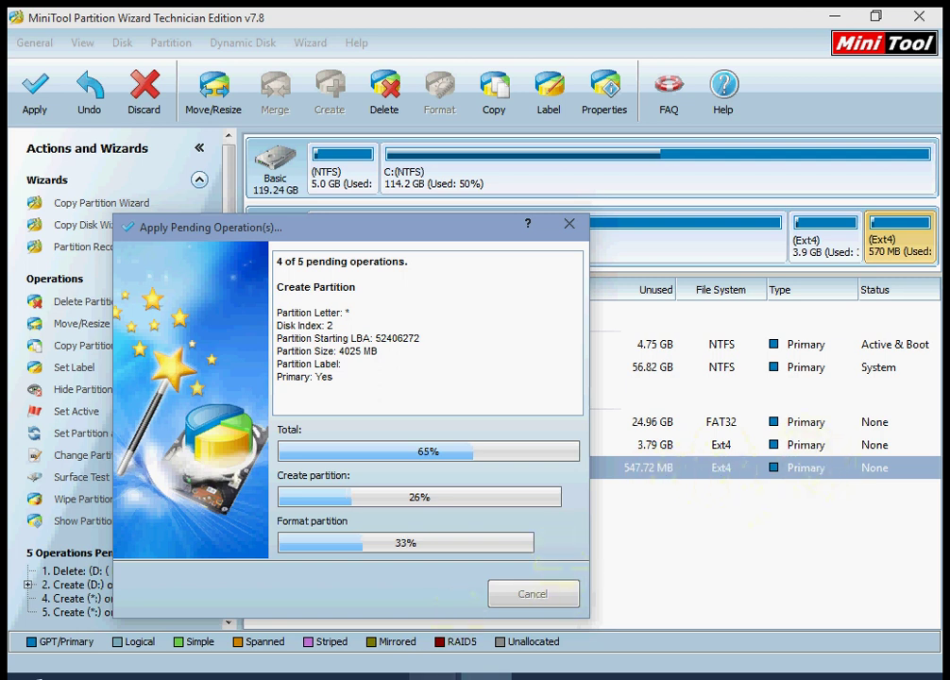
pyautogui.moveTo(485, 676)
pyautogui.click(388, 631)
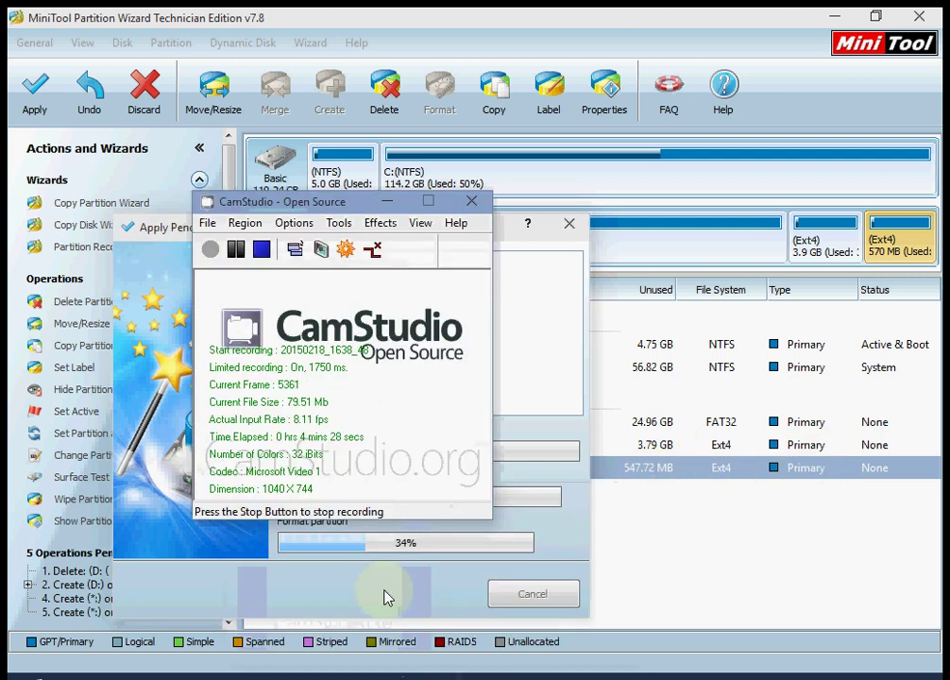
pyautogui.moveTo(283, 201); pyautogui.dragTo(699, 250)
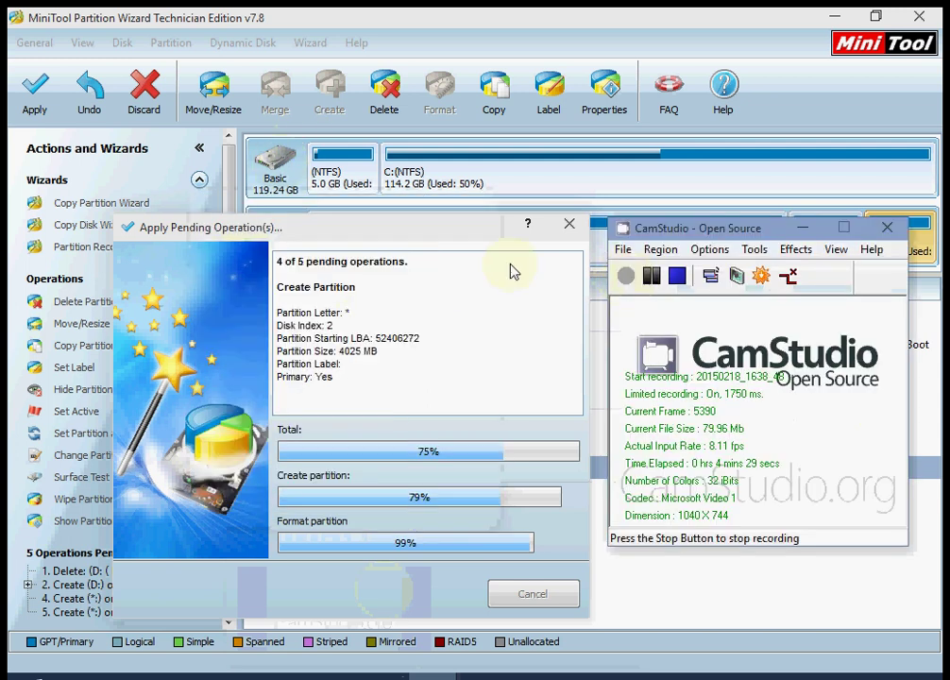
pyautogui.click(467, 229)
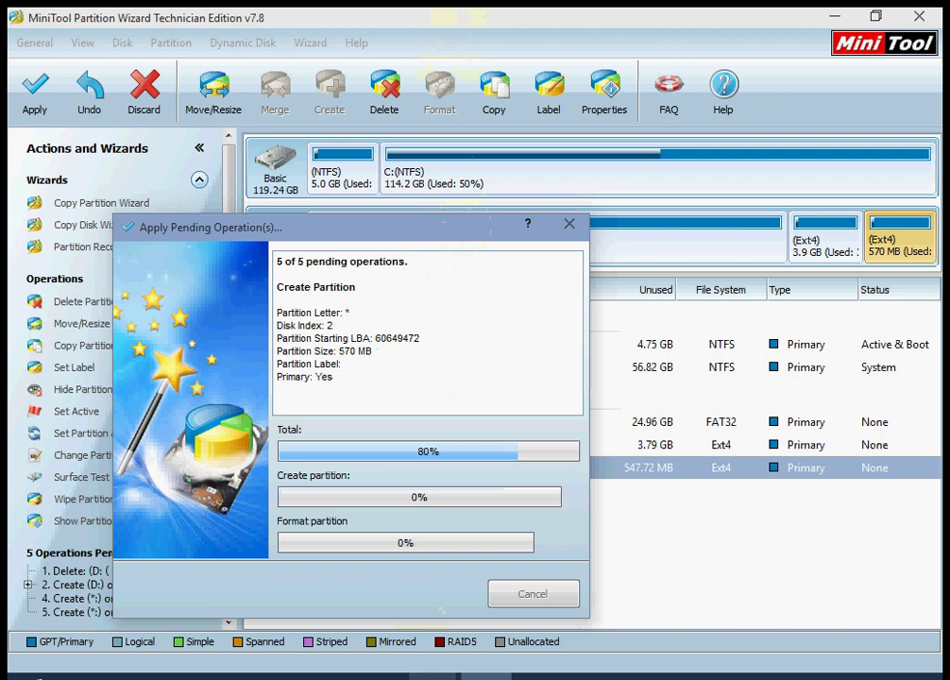
pyautogui.moveTo(435, 675)
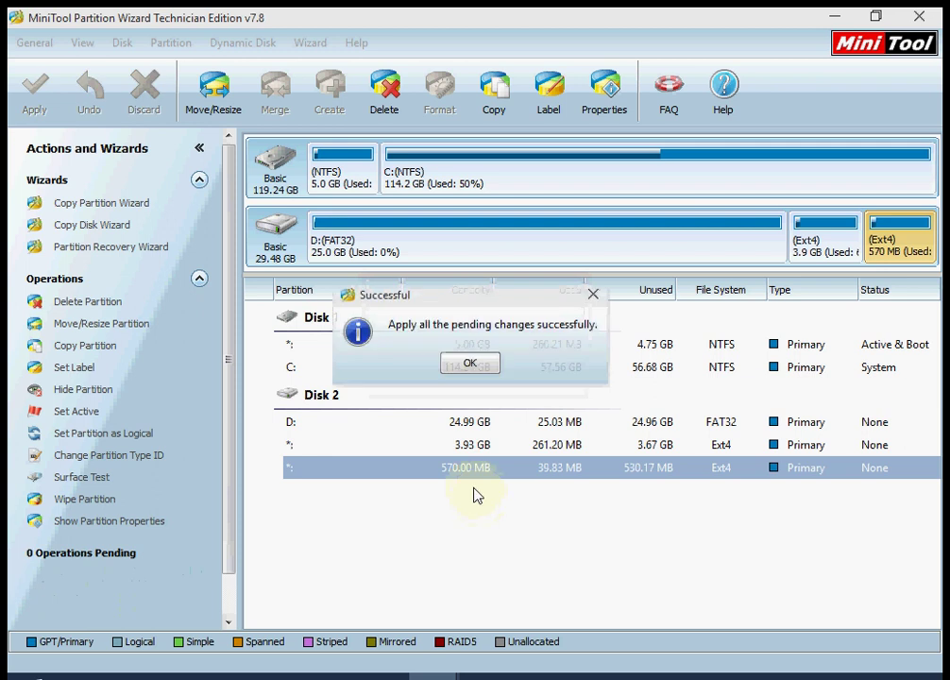
# - Dismiss the completion message and check the FAT32 and both Ext4 partitions on Disk 2
pyautogui.click(470, 364)
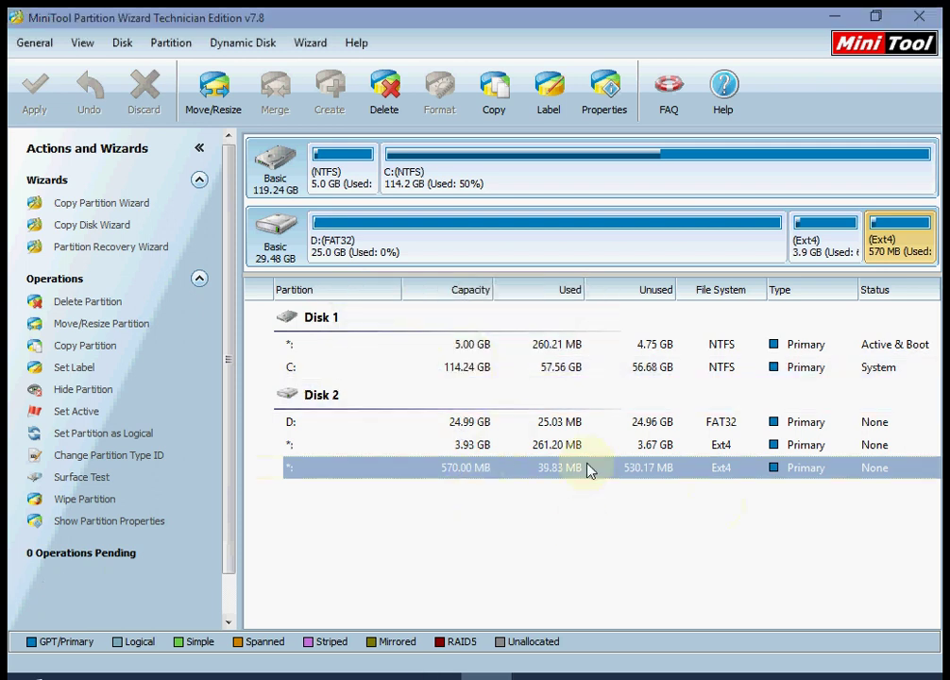
pyautogui.click(607, 427)
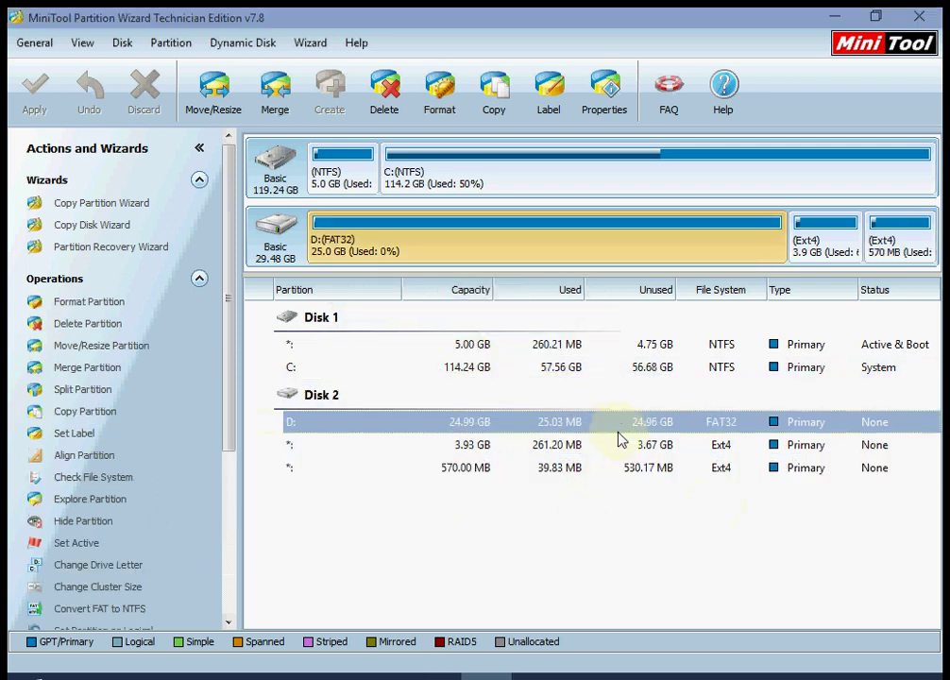
pyautogui.click(615, 445)
pyautogui.click(615, 467)
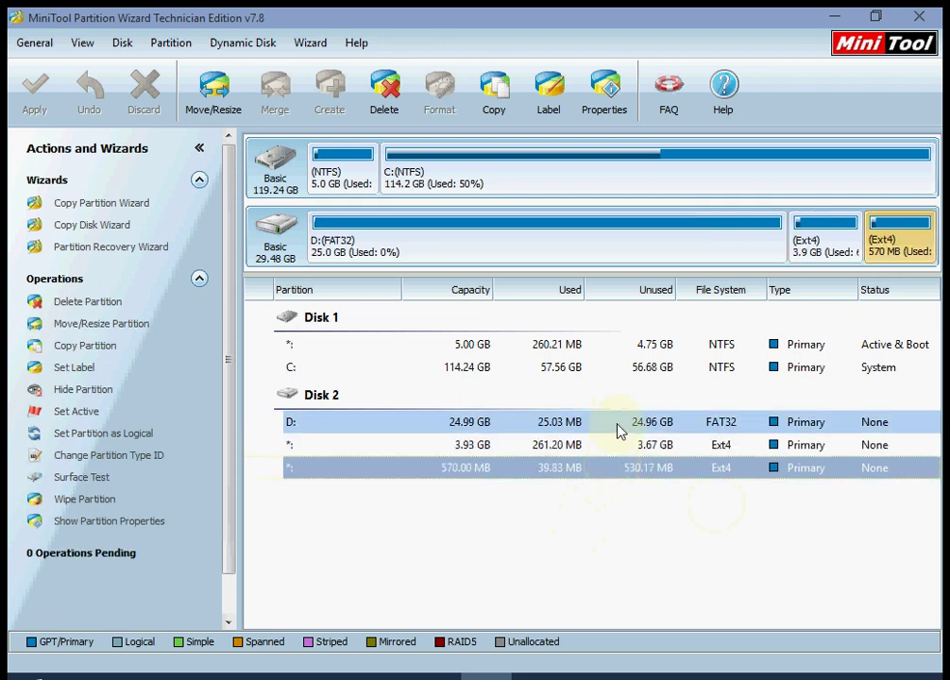
pyautogui.click(619, 425)
pyautogui.click(615, 446)
pyautogui.click(613, 467)
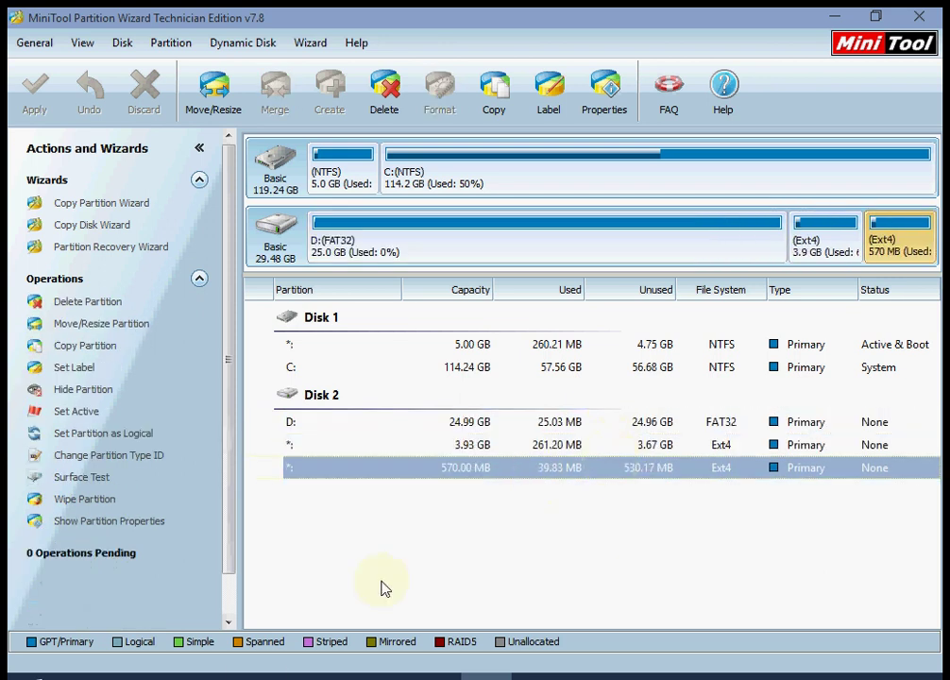
pyautogui.rightClick(227, 675)
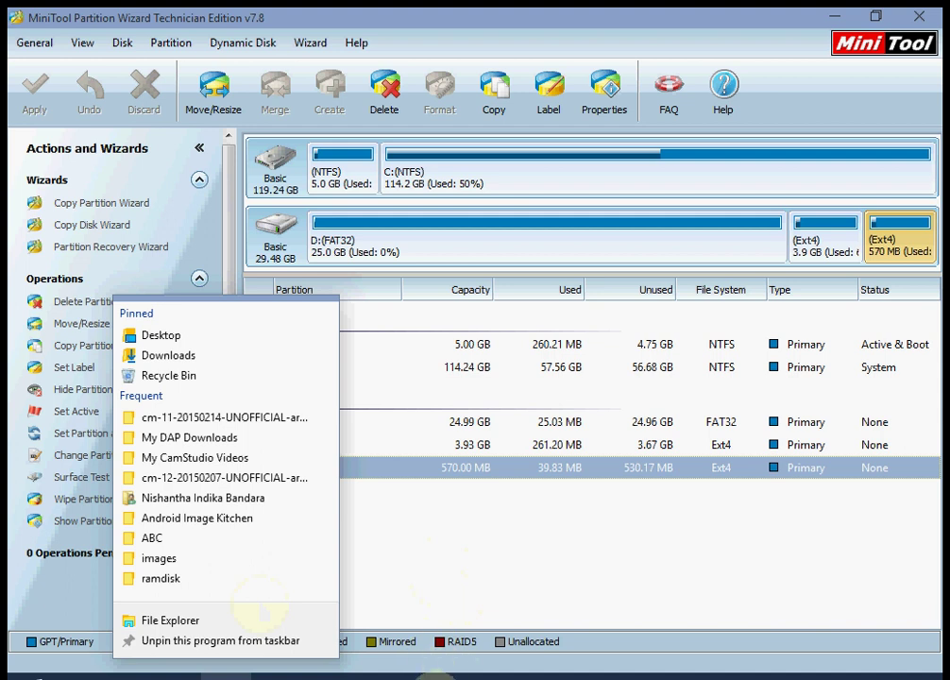
pyautogui.click(826, 18)
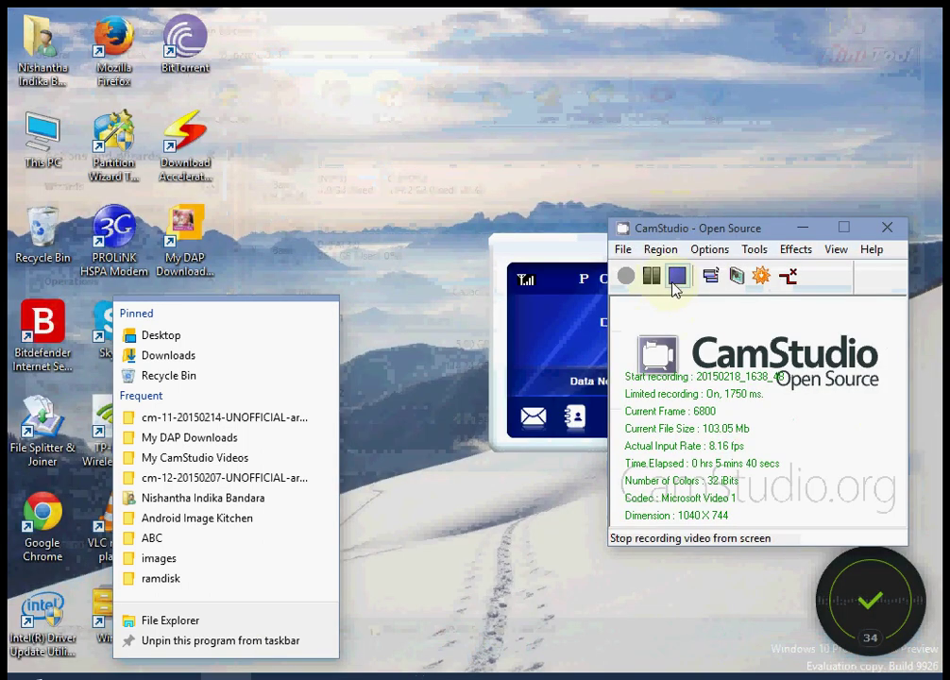